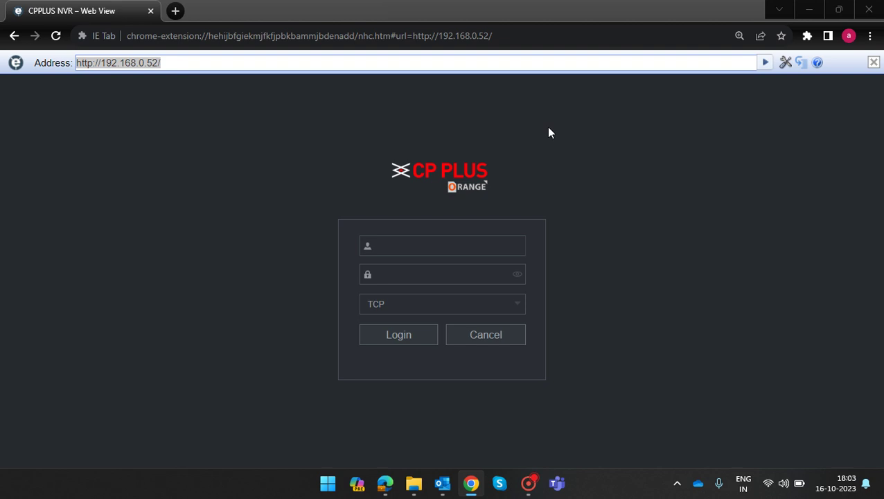
# Open the Ethernet adapter's IP settings editor from Network and Internet settings.
pyautogui.rightClick(769, 484)
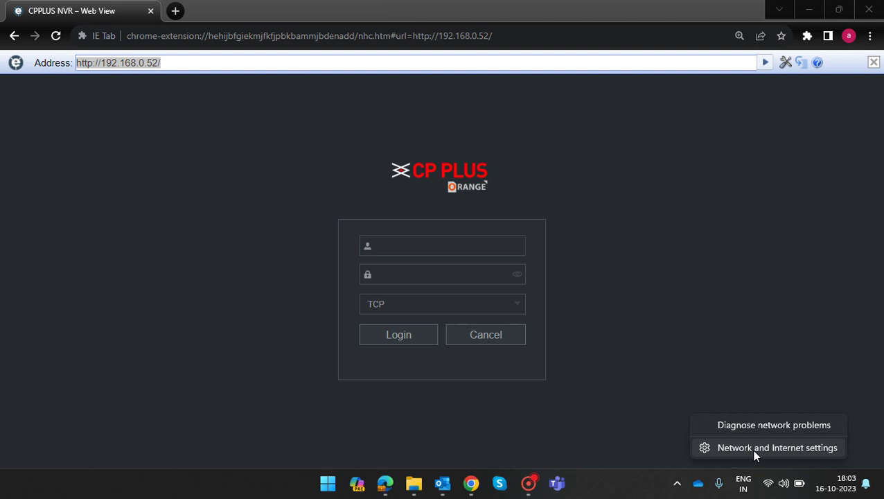
pyautogui.click(755, 452)
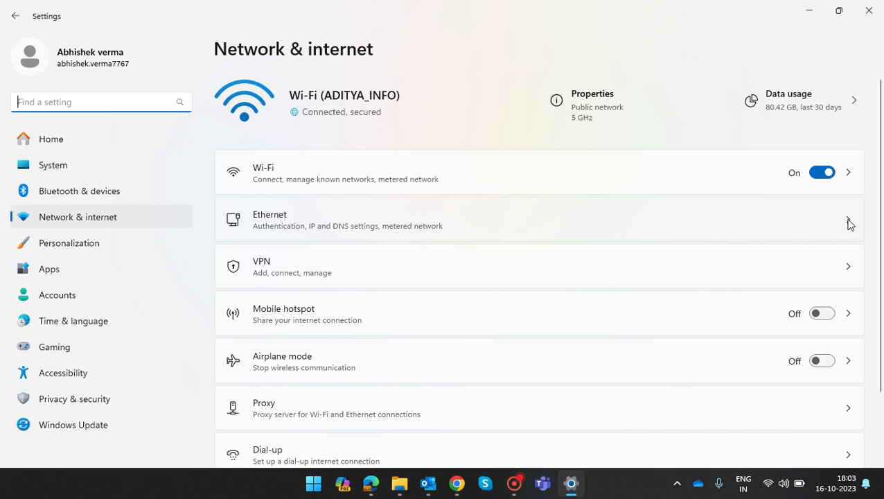
pyautogui.click(848, 222)
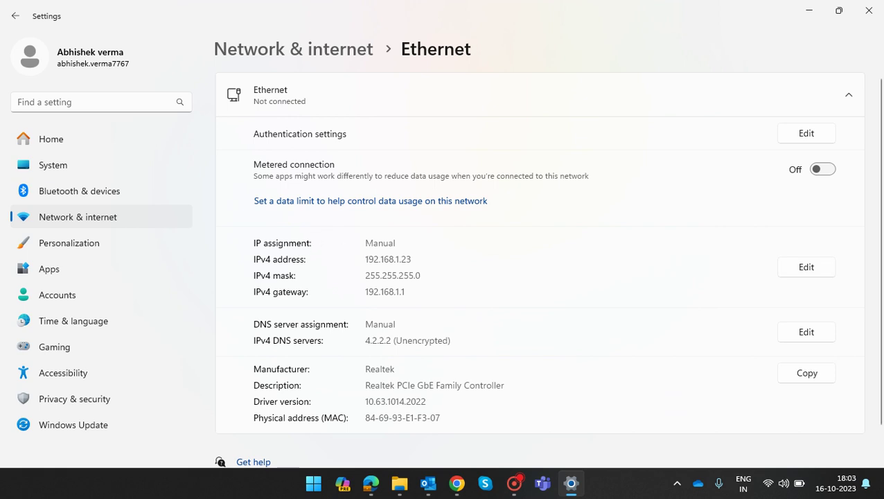
pyautogui.click(818, 271)
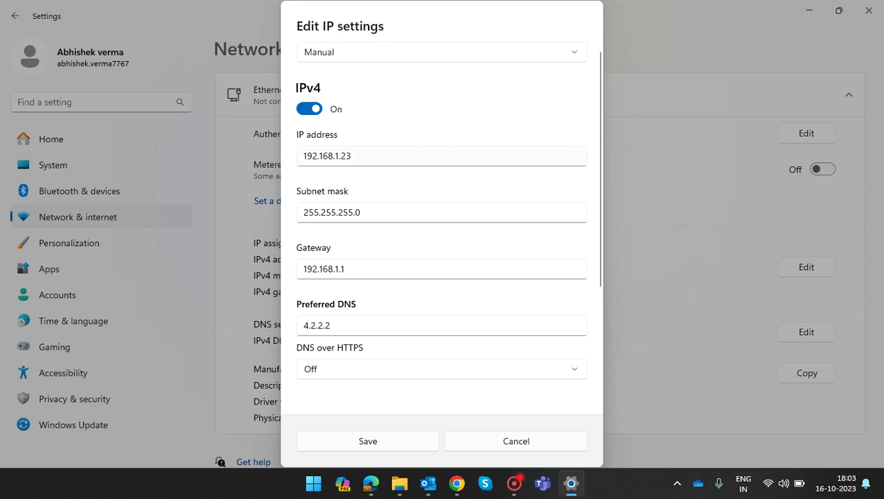
# Change the IPv4 address to 192.168.1.234, save it, and close Settings.
pyautogui.click(455, 159)
pyautogui.write('4')
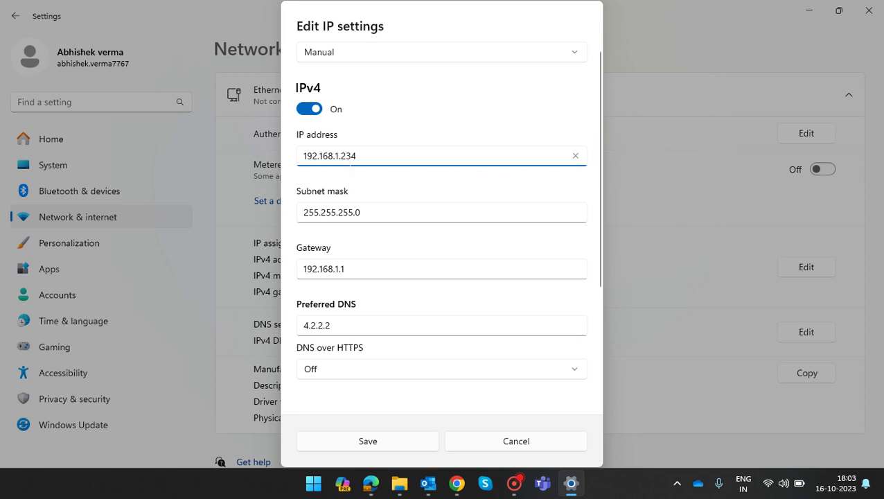
pyautogui.click(398, 445)
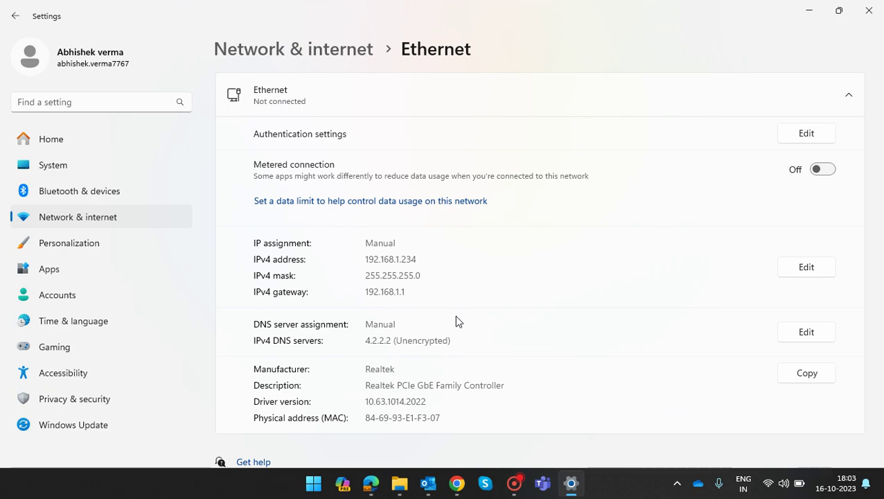
pyautogui.press('super')
pyautogui.press('super')
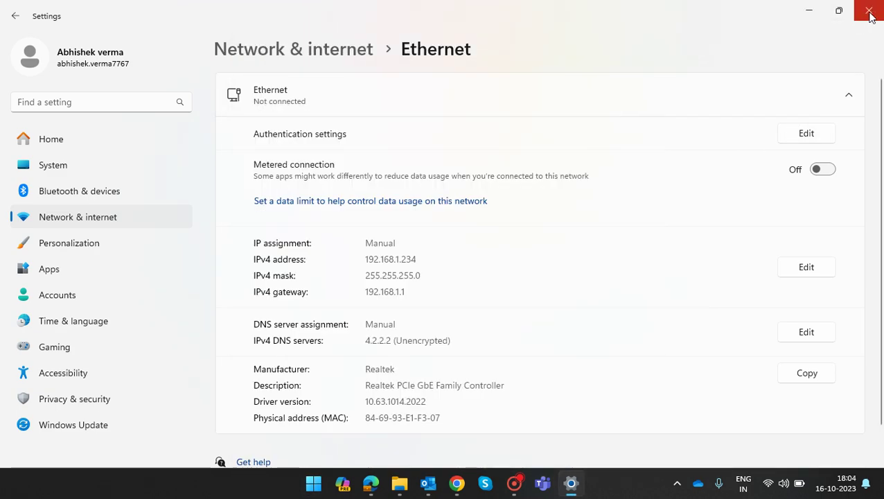
pyautogui.click(869, 10)
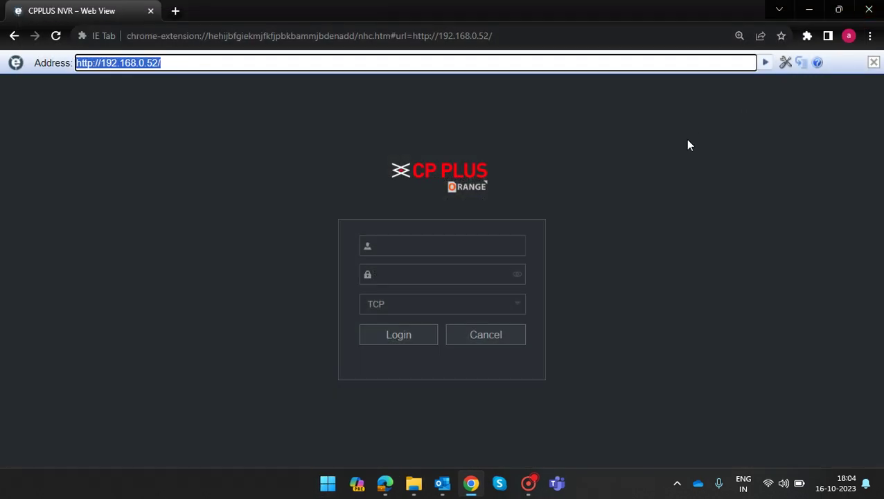
# Dismiss a first Run dialog, then reopen and close Network and Internet settings.
pyautogui.press('super+r')
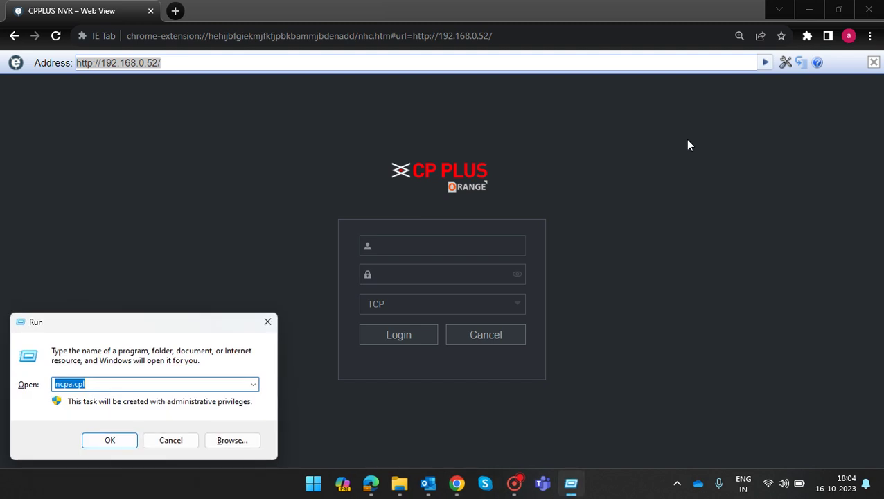
pyautogui.press('End')
pyautogui.press('Return')
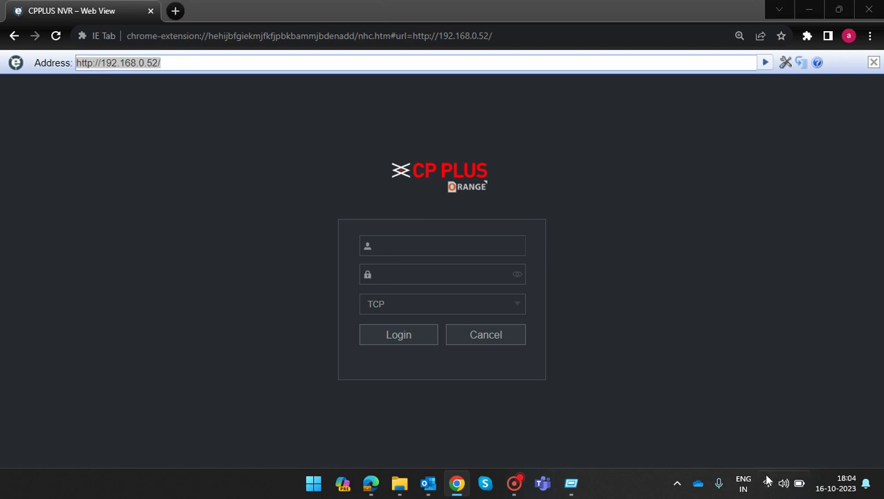
pyautogui.rightClick(768, 485)
pyautogui.click(773, 449)
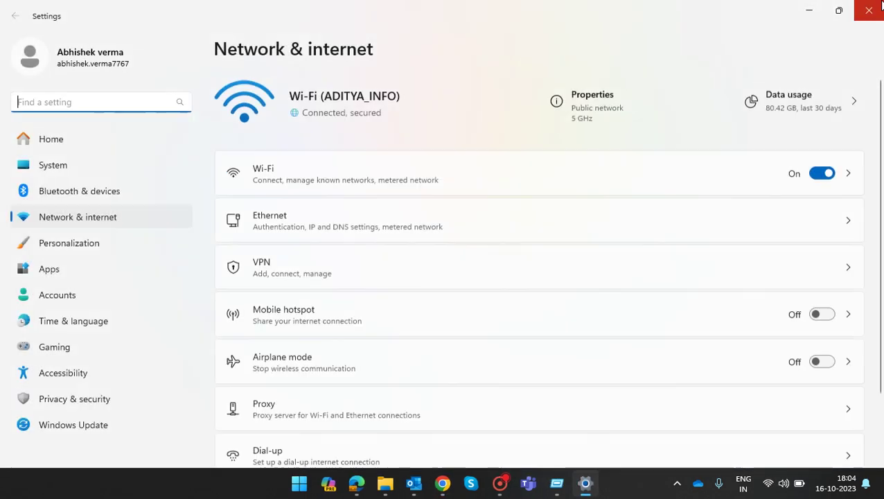
pyautogui.click(880, 7)
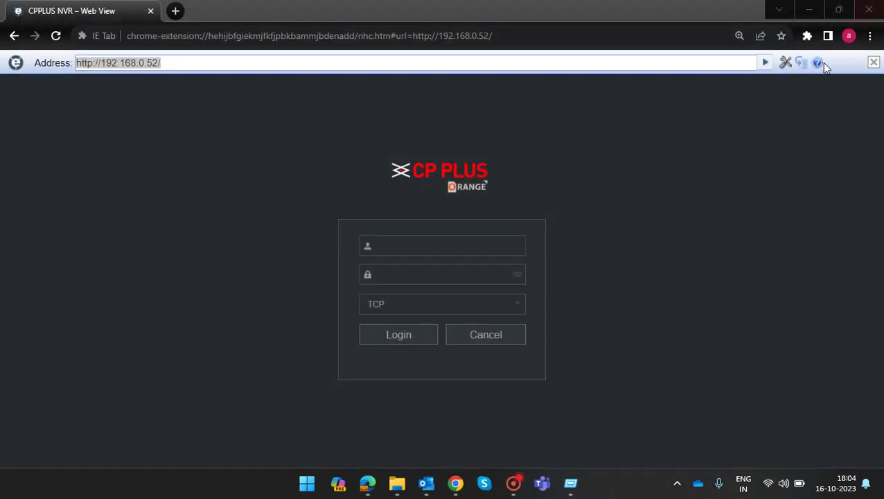
# Run ncpa.cpl from the Run dialog to open Network Connections.
pyautogui.press('super+r')
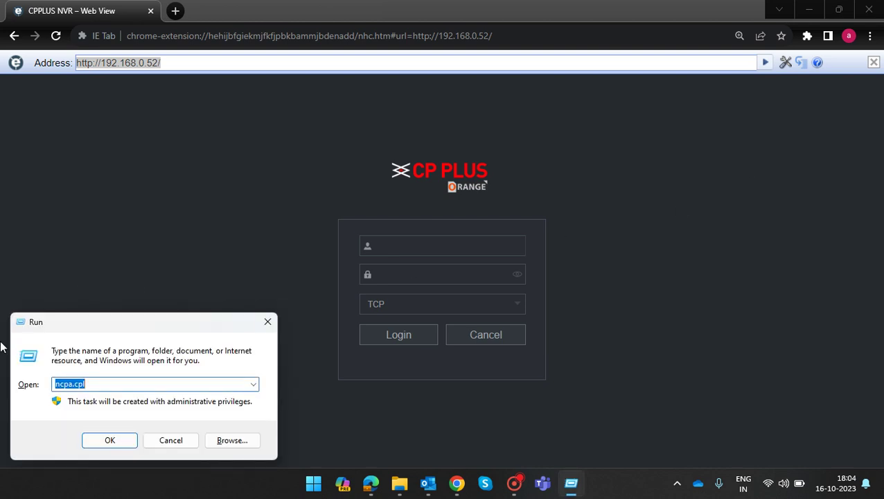
pyautogui.press('End')
pyautogui.click(110, 441)
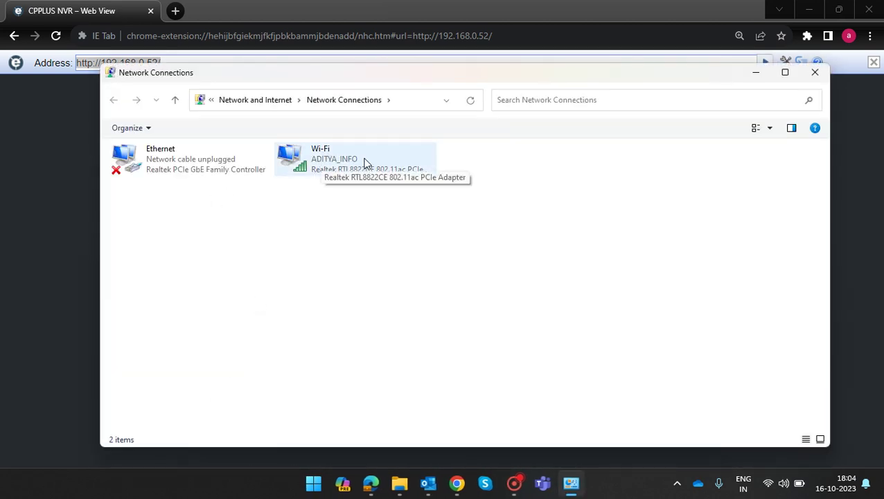
pyautogui.rightClick(178, 165)
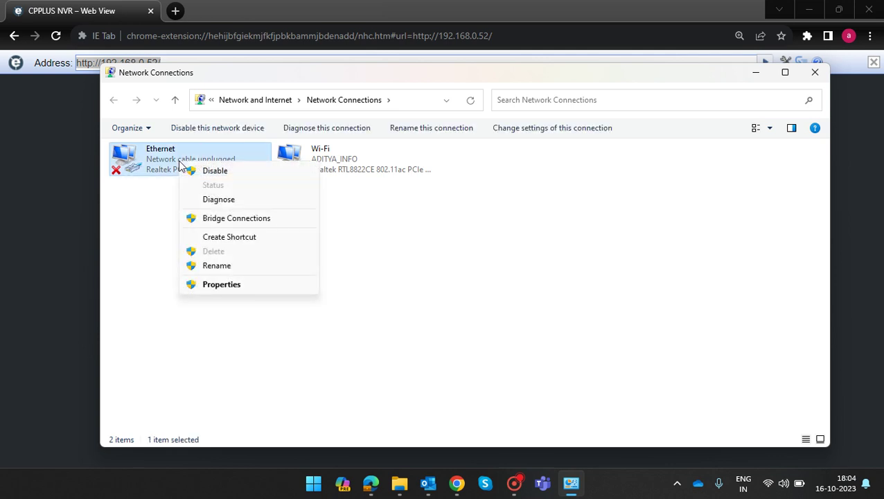
pyautogui.click(208, 285)
pyautogui.moveTo(308, 142); pyautogui.dragTo(423, 103)
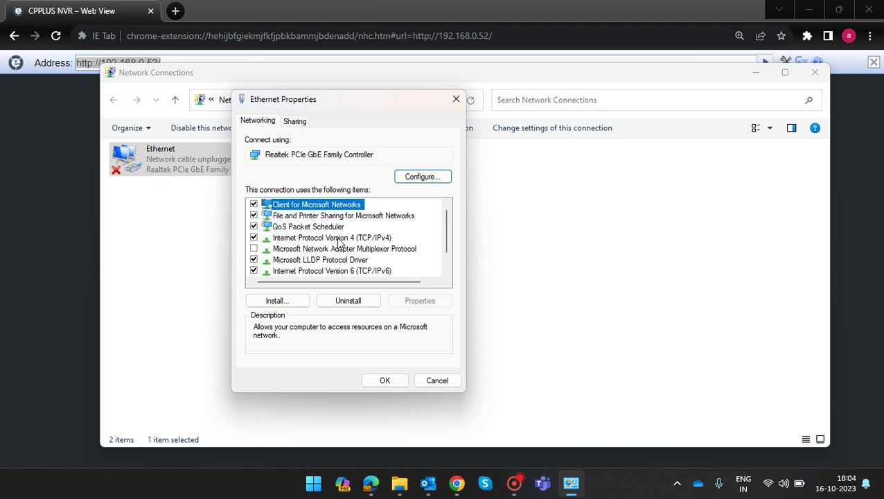
pyautogui.doubleClick(339, 237)
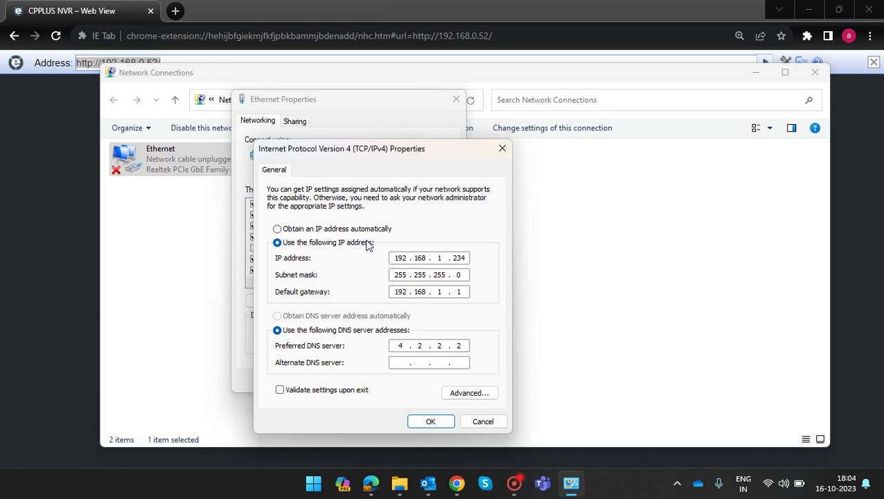
pyautogui.click(435, 423)
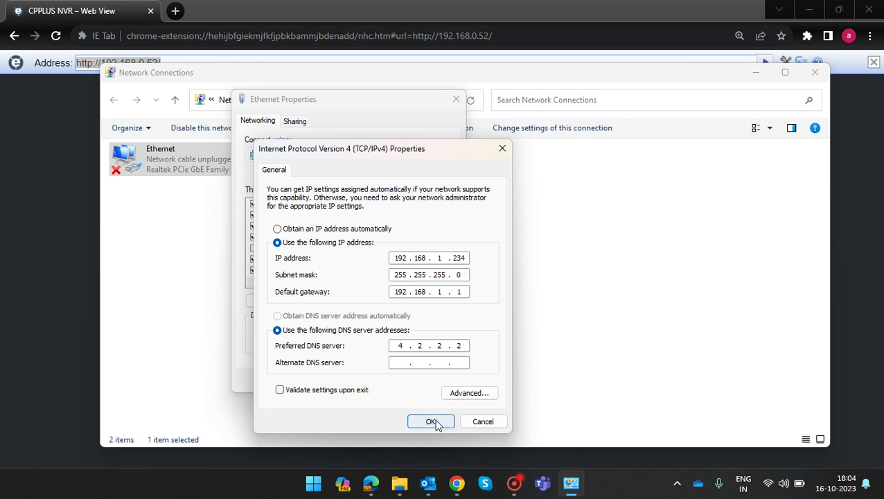
pyautogui.click(455, 102)
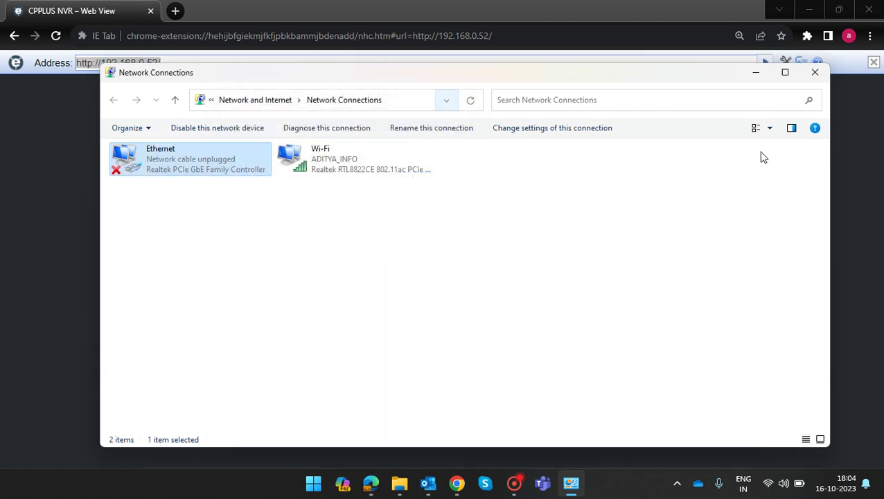
pyautogui.click(814, 75)
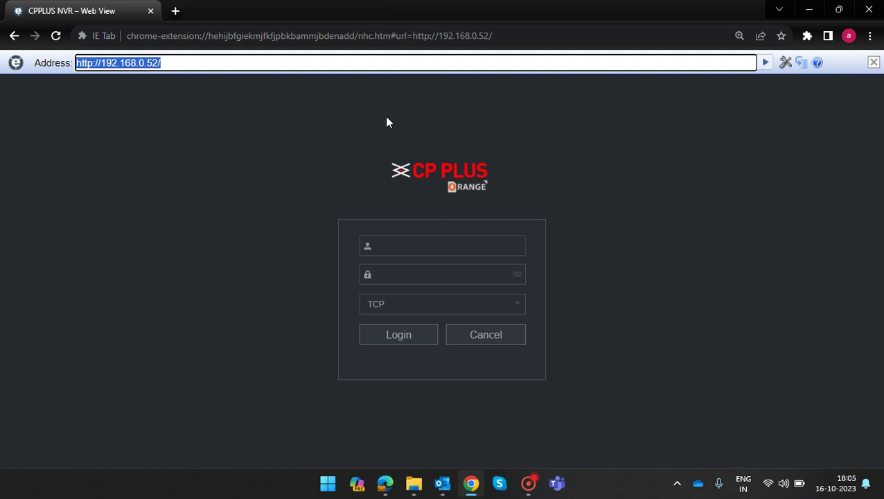
# Log in to the NVR web view with the admin username and its password.
pyautogui.click(452, 250)
pyautogui.write('admin')
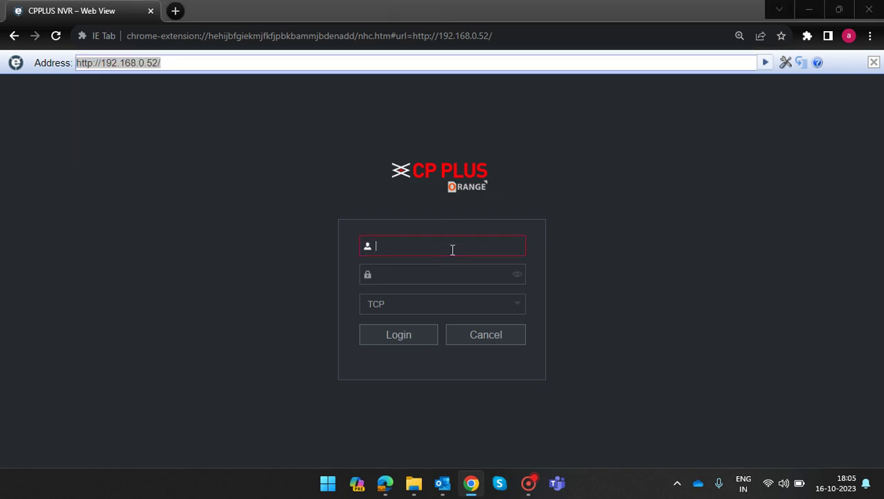
pyautogui.press('Tab')
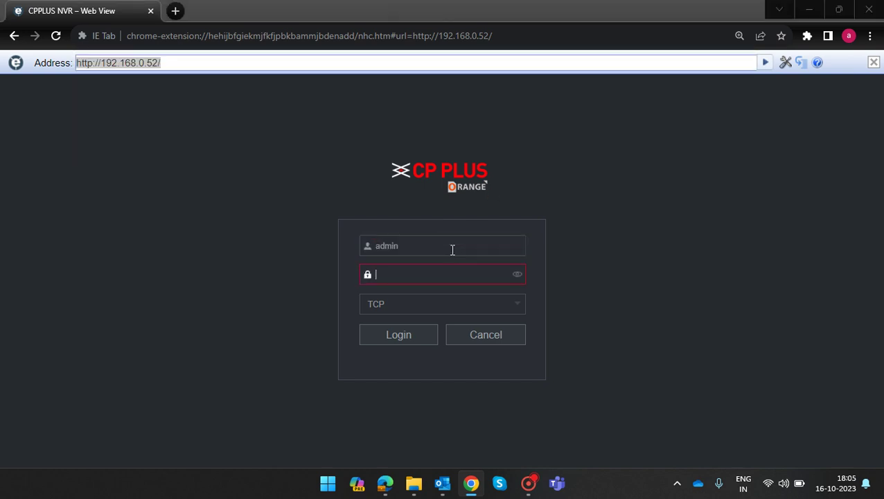
pyautogui.write('admin123')
pyautogui.press('Return')
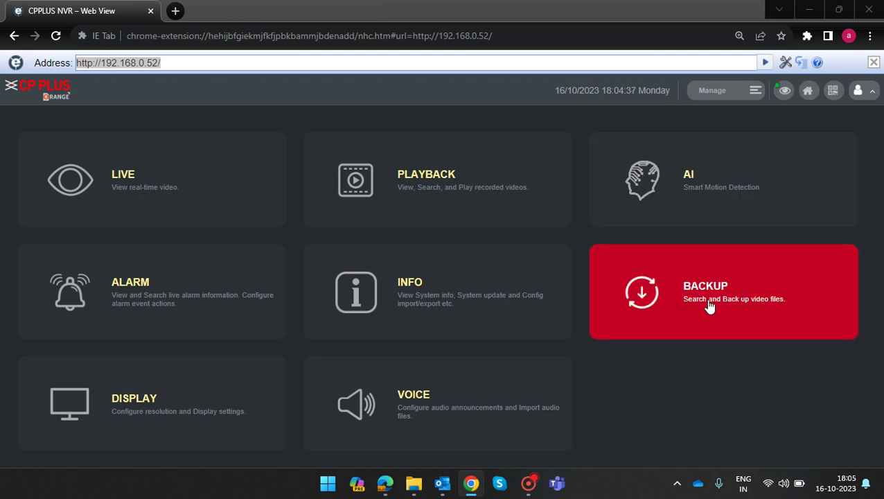
# Open the Backup section, leaving the save folder C:\RecordDownload unchanged.
pyautogui.click(768, 303)
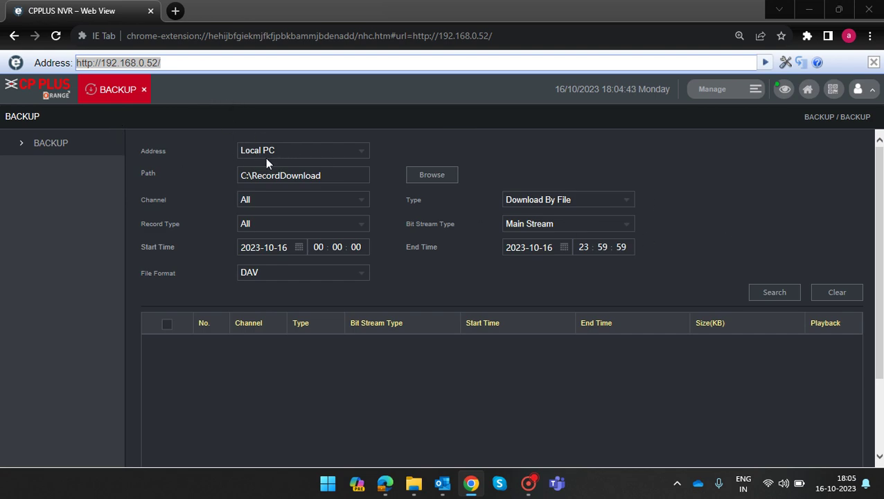
pyautogui.click(424, 178)
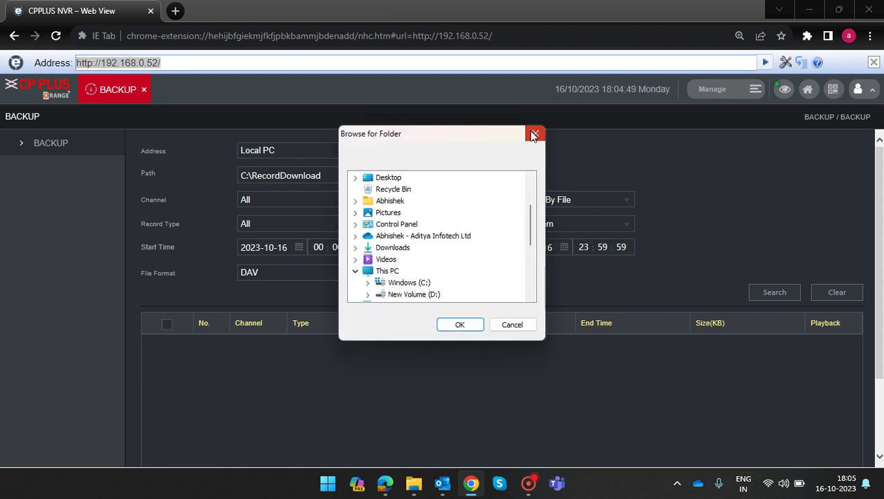
pyautogui.click(533, 135)
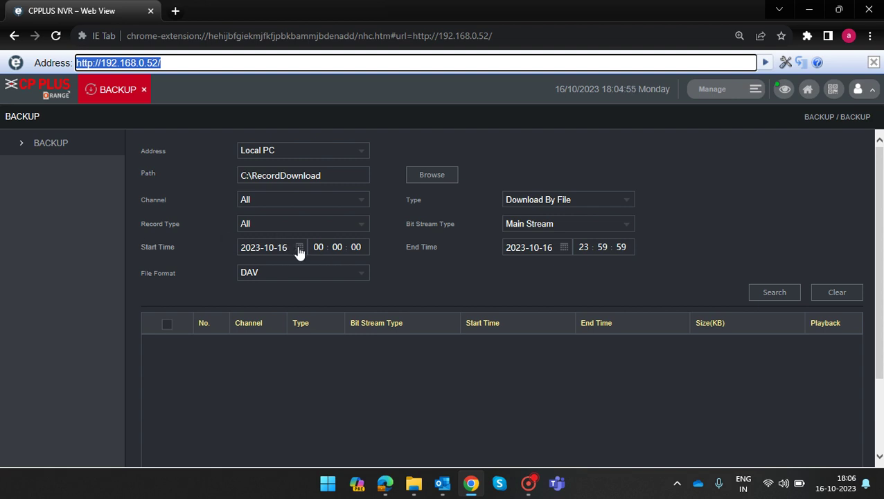
pyautogui.click(298, 247)
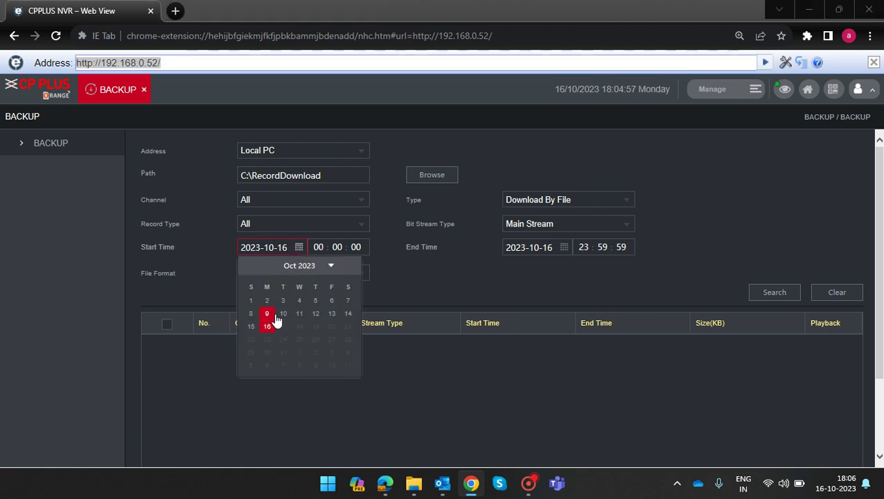
pyautogui.click(299, 314)
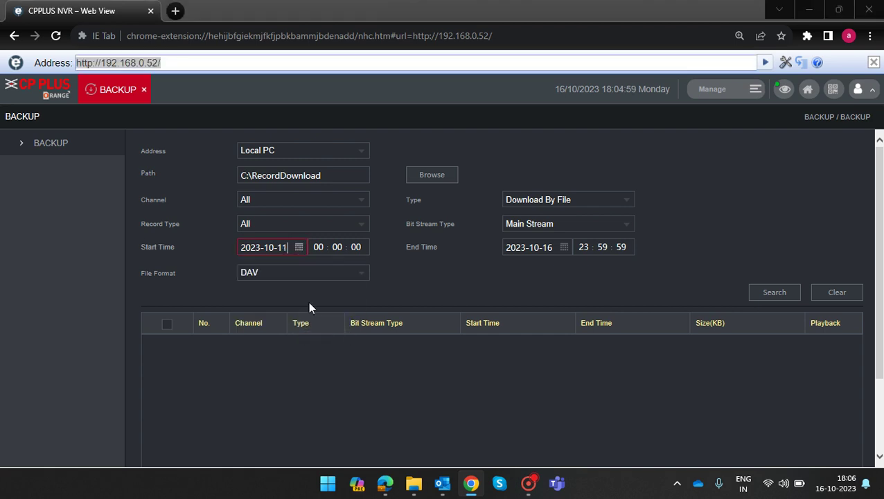
pyautogui.click(325, 247)
pyautogui.write('11')
pyautogui.click(586, 247)
pyautogui.press('BackSpace')
pyautogui.click(607, 247)
pyautogui.press('BackSpace')
pyautogui.press('BackSpace')
pyautogui.write('15')
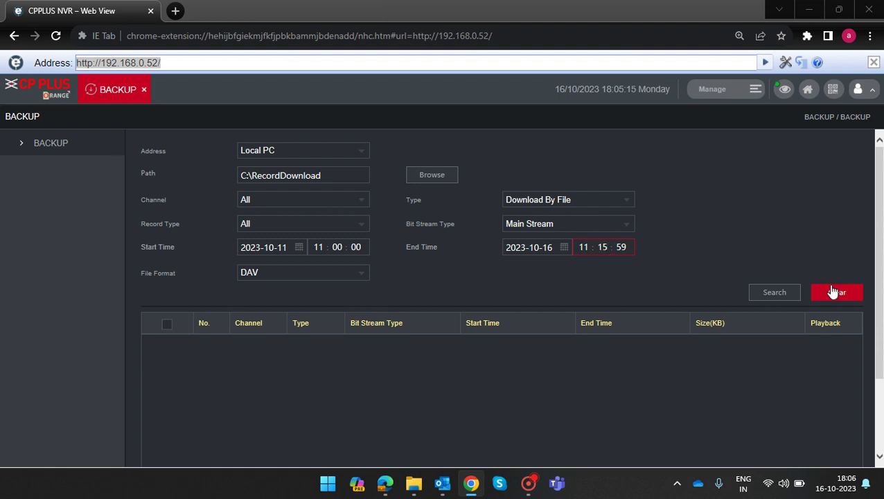
pyautogui.click(760, 292)
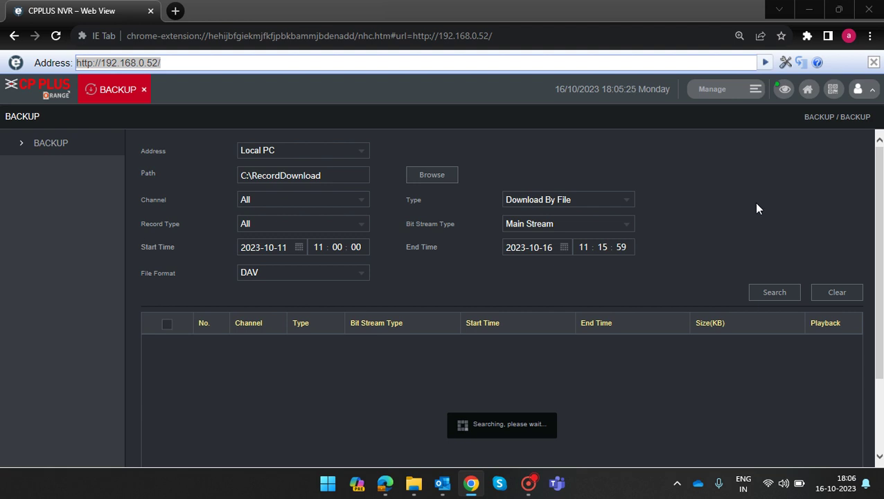
# Scroll through the 4688 found recordings and try Backup, which reports no file selected.
pyautogui.scroll(-1, 757, 209)
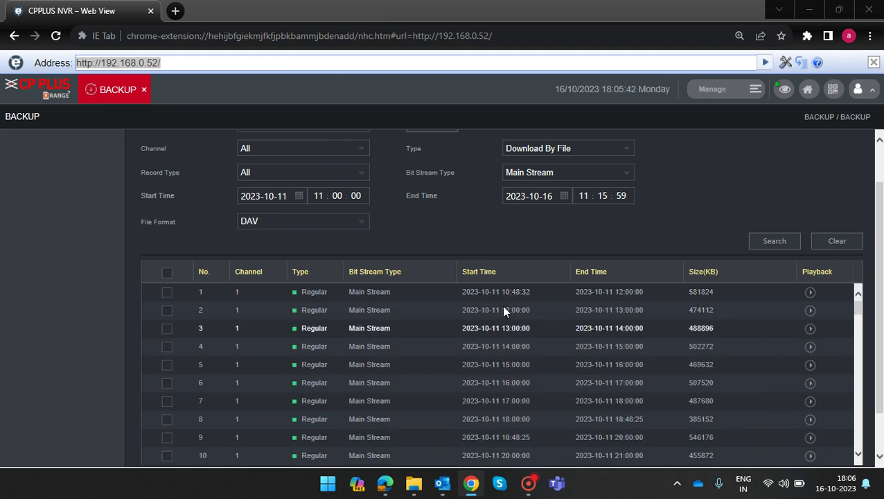
pyautogui.scroll(-5, 538, 305)
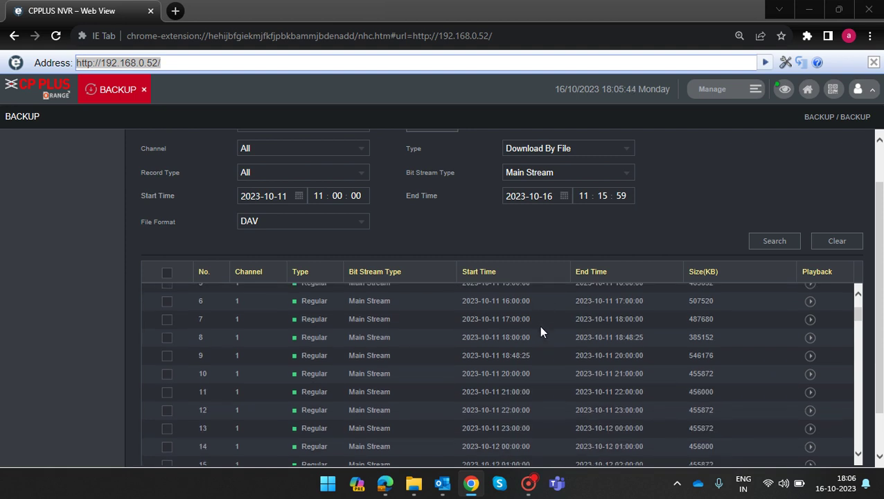
pyautogui.scroll(-1, 879, 331)
pyautogui.scroll(-1, 870, 339)
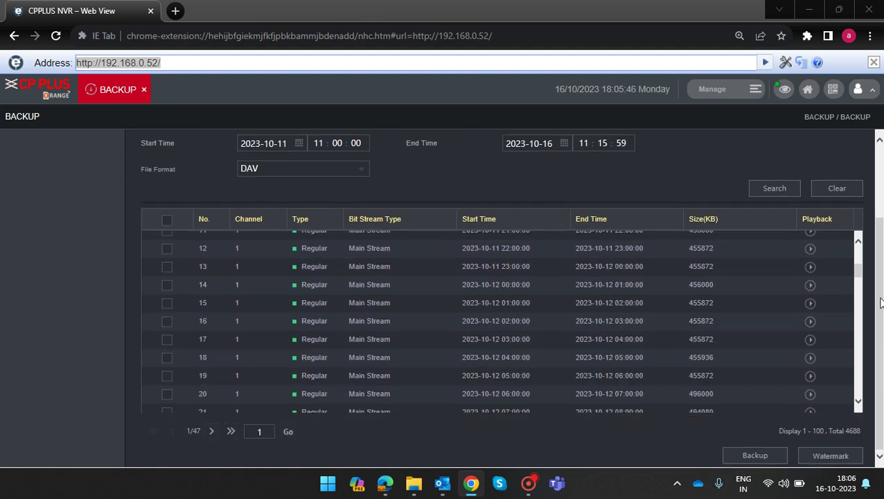
pyautogui.click(754, 456)
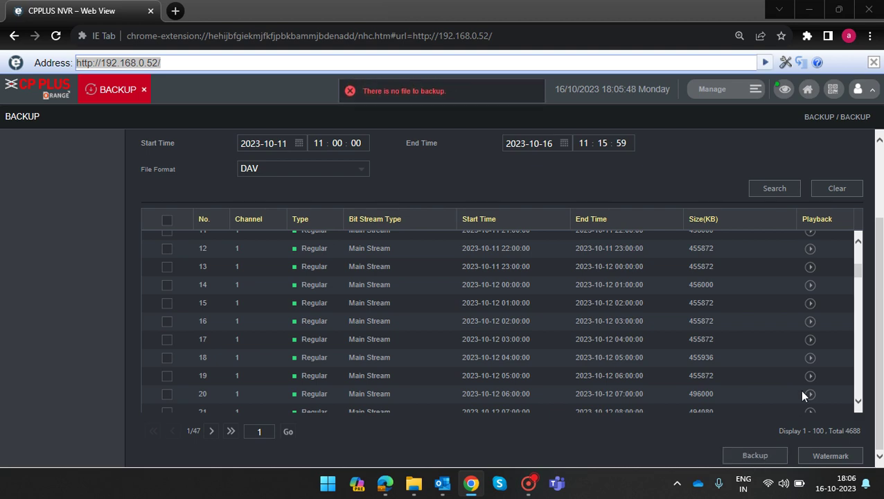
pyautogui.scroll(1, 525, 160)
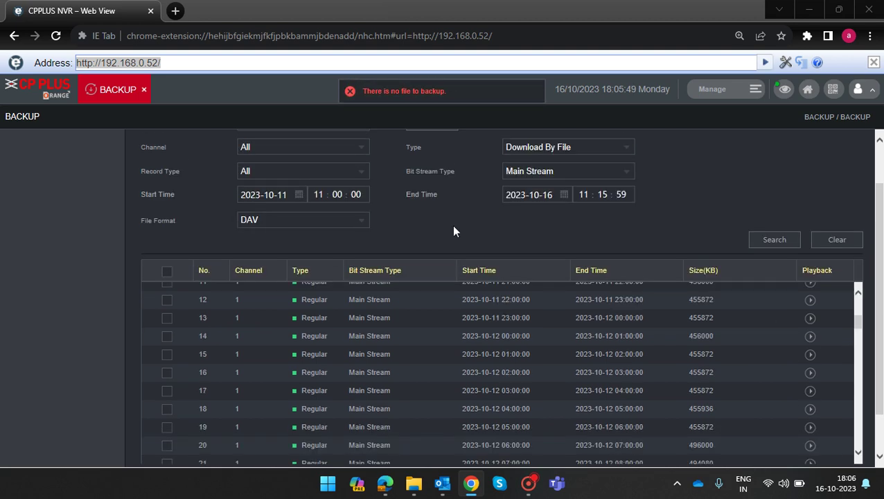
# Select all 100 first-page recordings (47.31 GB) and start their backup.
pyautogui.click(166, 271)
pyautogui.scroll(-8, 797, 392)
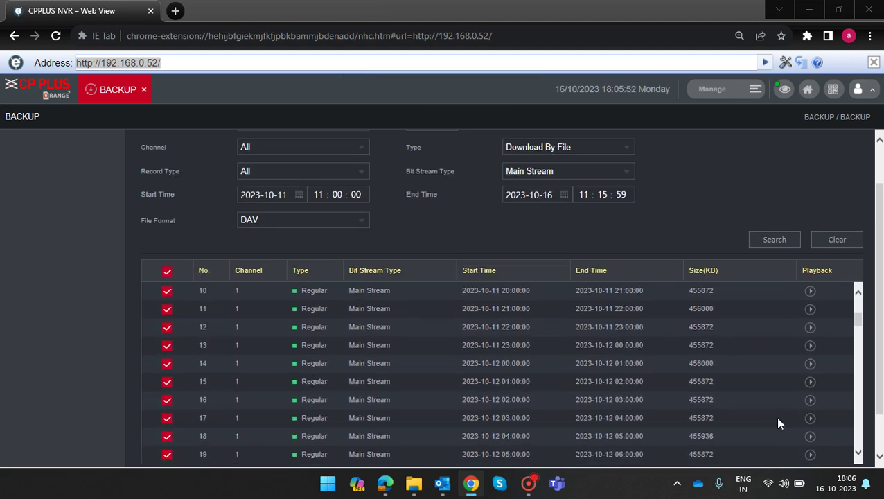
pyautogui.scroll(-2, 764, 463)
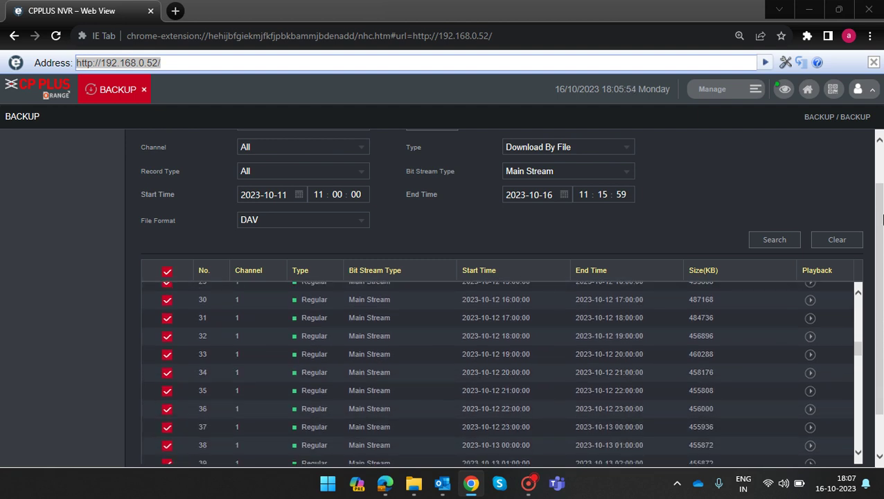
pyautogui.scroll(-1, 879, 437)
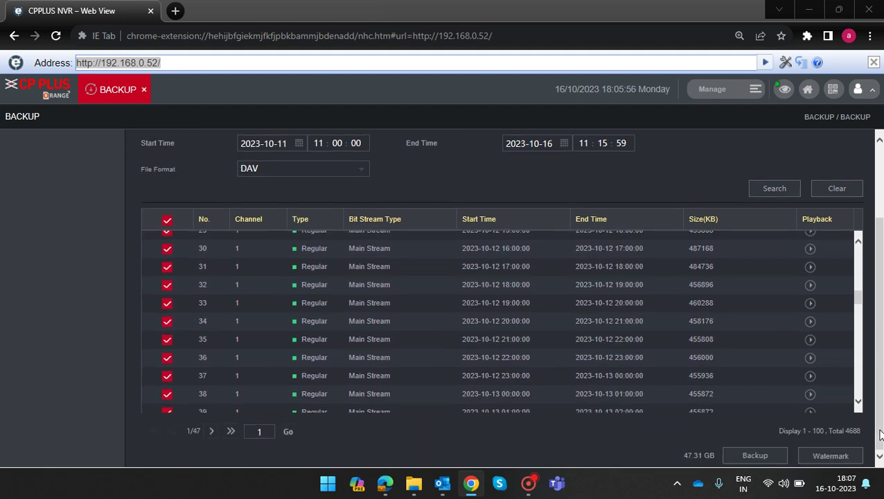
pyautogui.click(765, 455)
pyautogui.scroll(1, 723, 232)
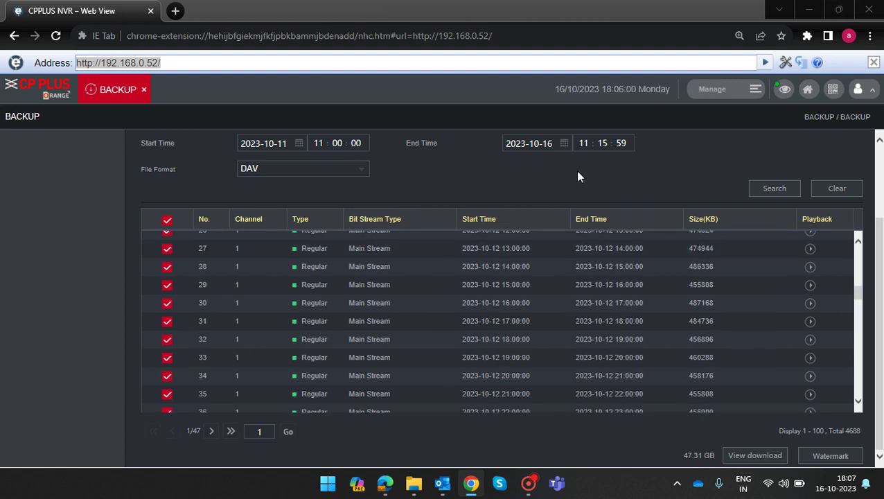
# Narrow the end date to 2023-10-11 and search again.
pyautogui.click(551, 143)
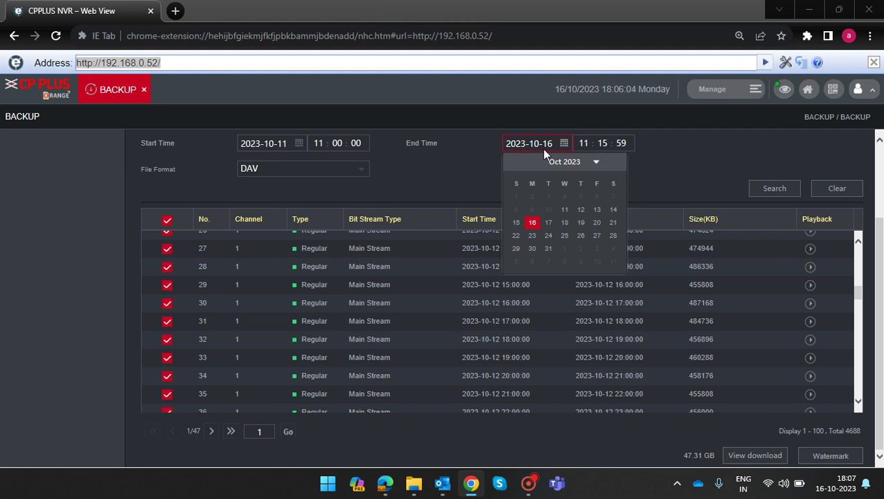
pyautogui.click(565, 211)
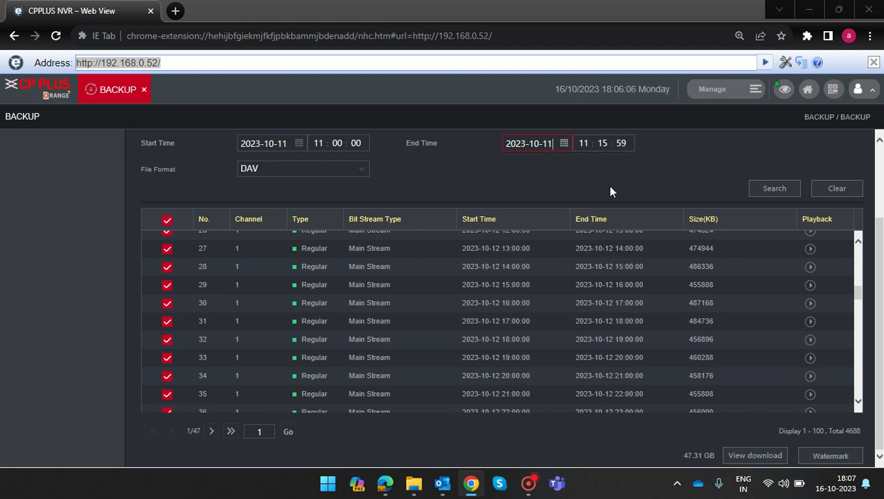
pyautogui.click(775, 195)
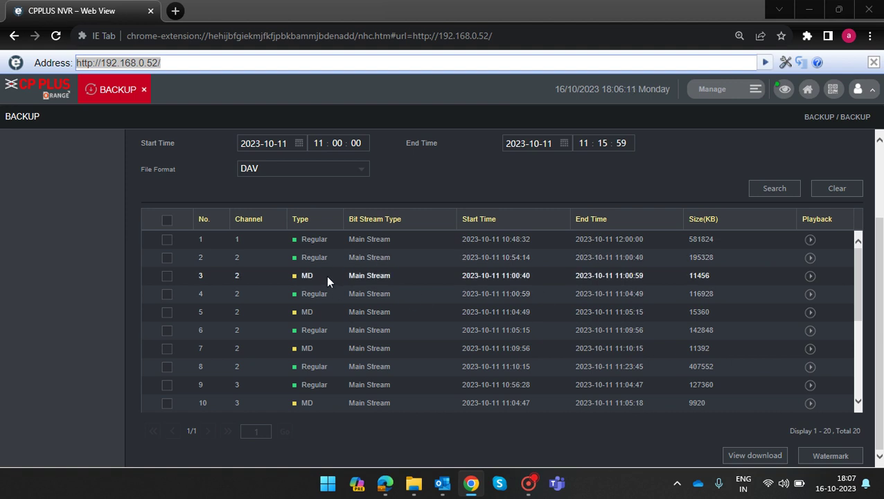
# Select all 20 resulting recordings, totalling 3.26 GB.
pyautogui.click(166, 220)
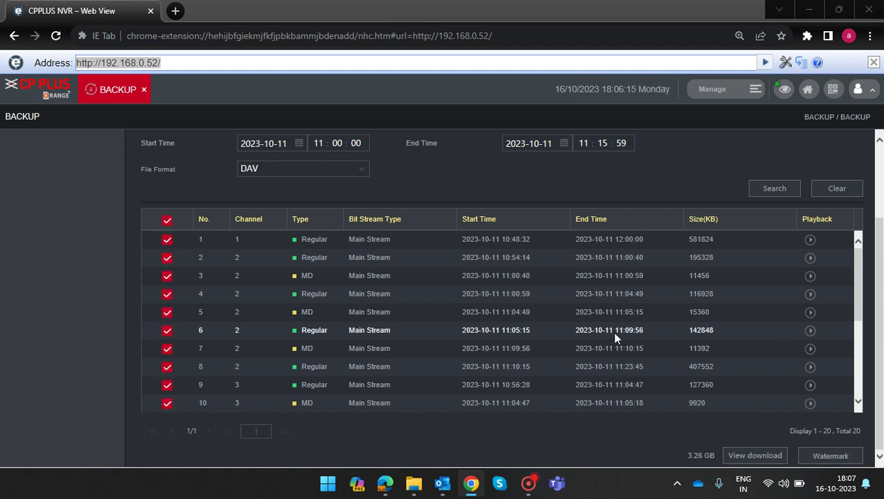
pyautogui.scroll(1, 737, 340)
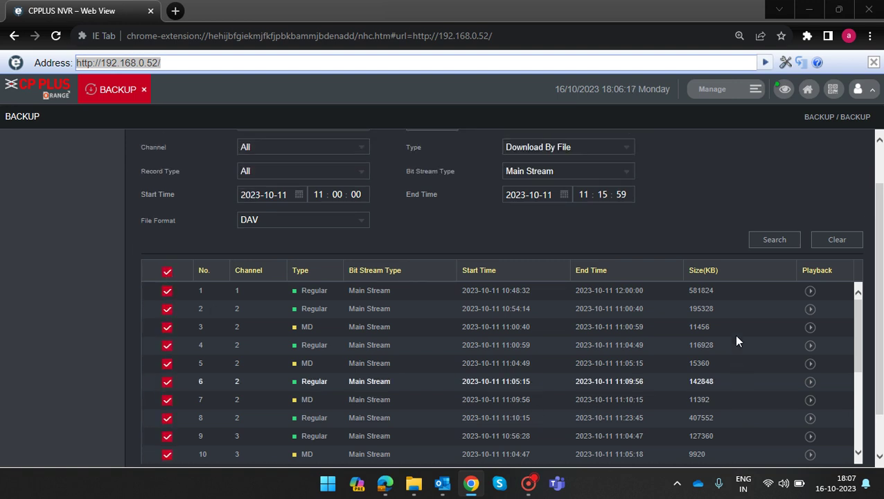
pyautogui.scroll(1, 747, 353)
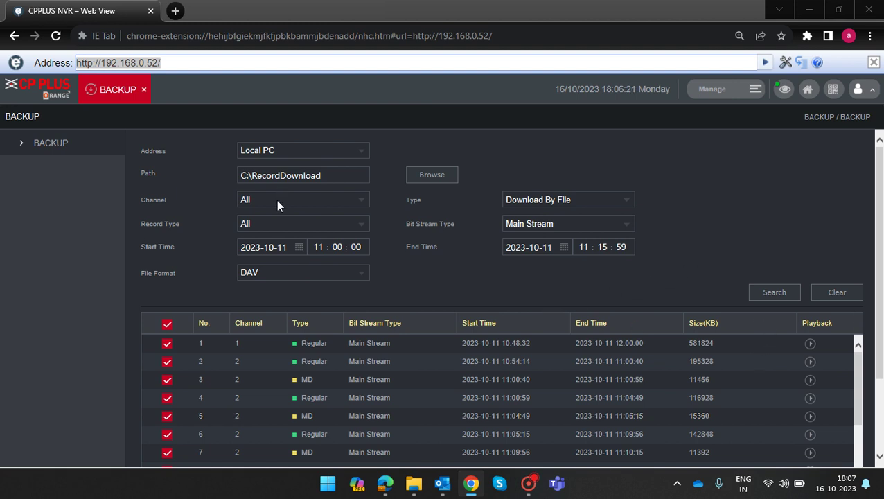
pyautogui.scroll(-2, 682, 254)
pyautogui.scroll(-1, 701, 402)
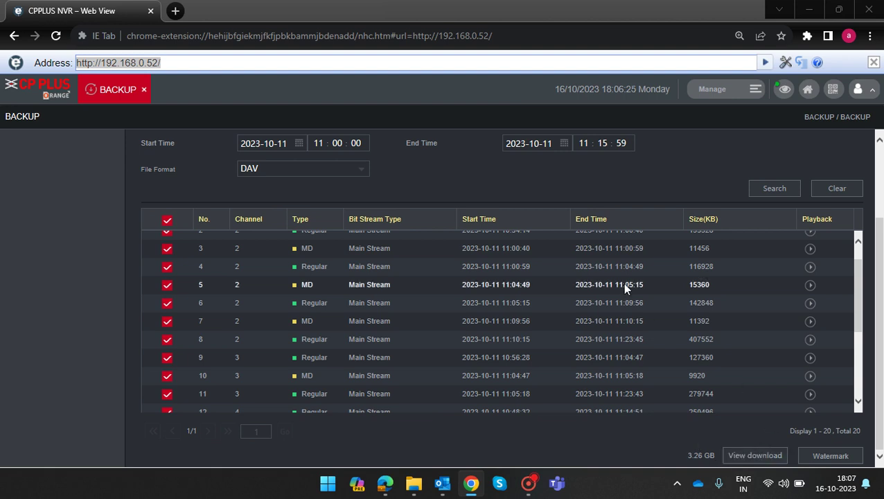
pyautogui.scroll(3, 622, 283)
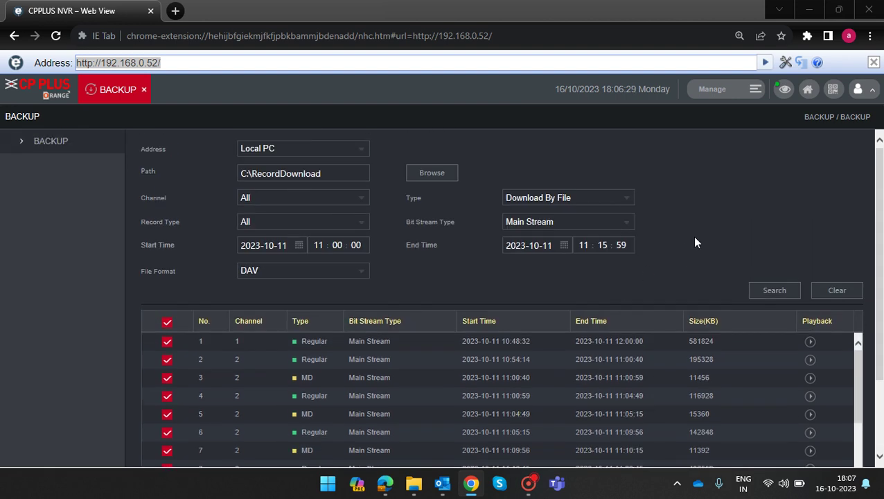
# Open Playback, keep only camera 4 (Service packing area), and play from about 14:24.
pyautogui.click(807, 95)
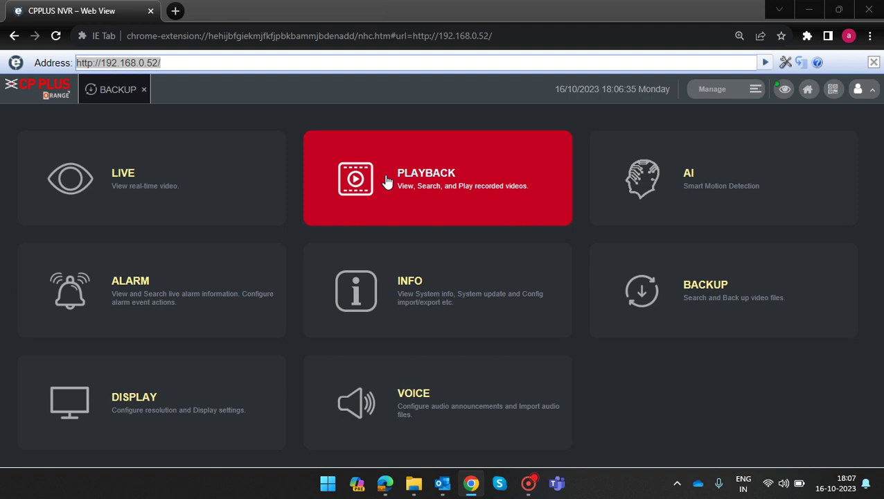
pyautogui.click(350, 156)
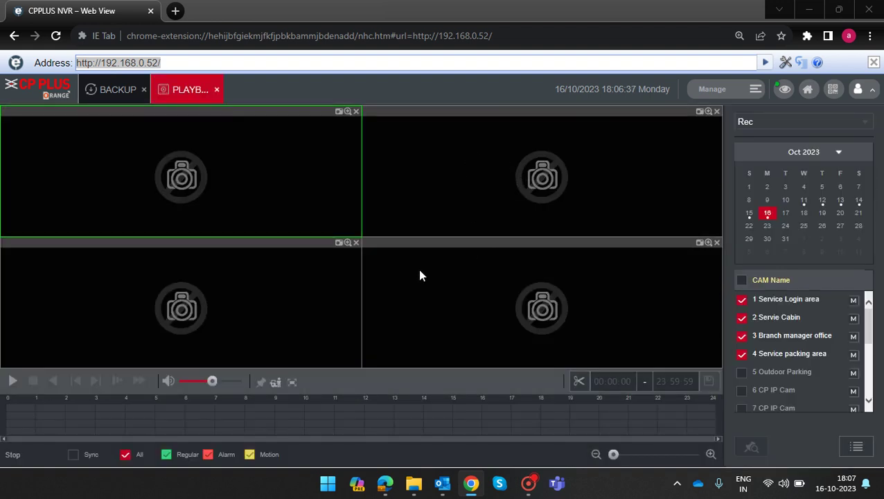
pyautogui.click(741, 299)
pyautogui.click(741, 318)
pyautogui.click(742, 335)
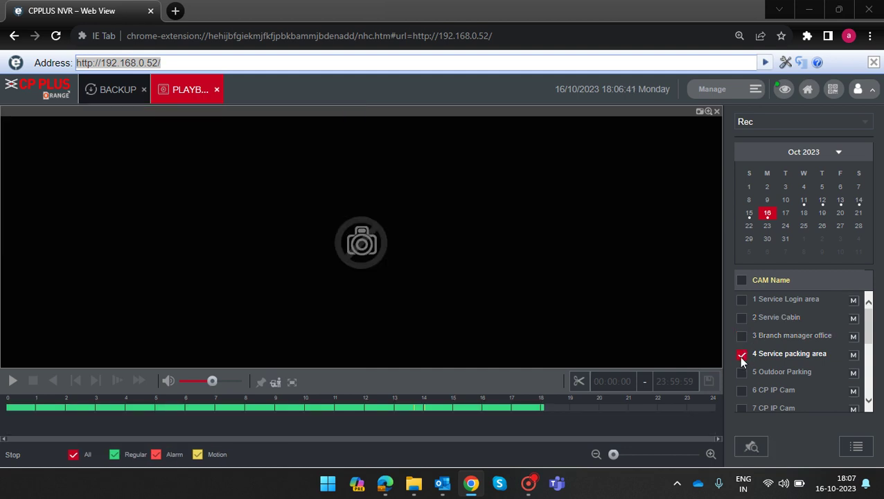
pyautogui.click(435, 409)
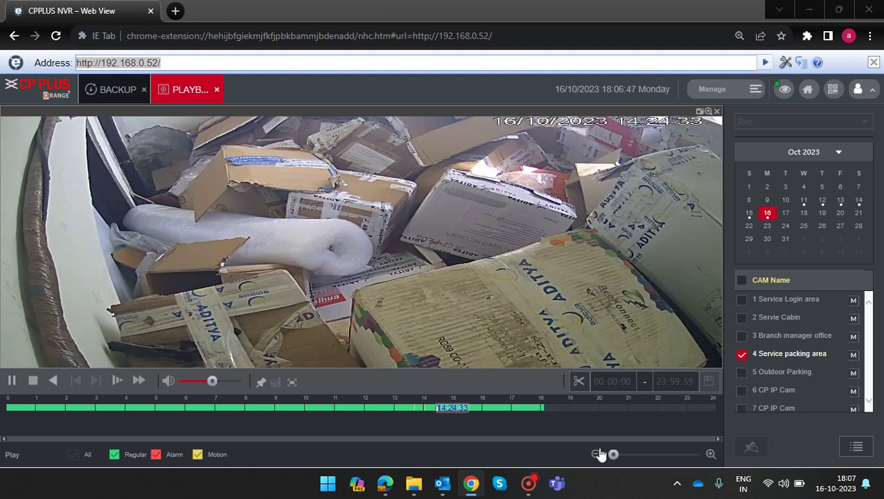
# Mark a clip of camera 4 with start hour 14 and end time 14:04.
pyautogui.click(579, 383)
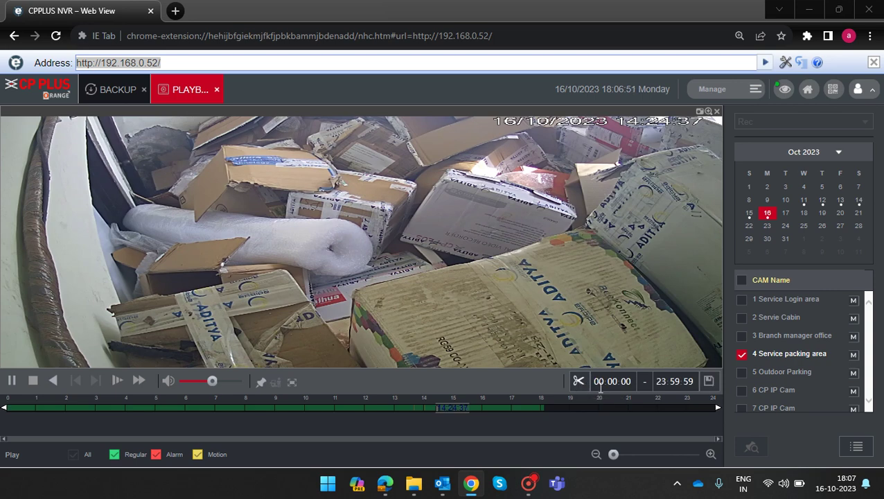
pyautogui.click(604, 384)
pyautogui.write('14')
pyautogui.click(668, 383)
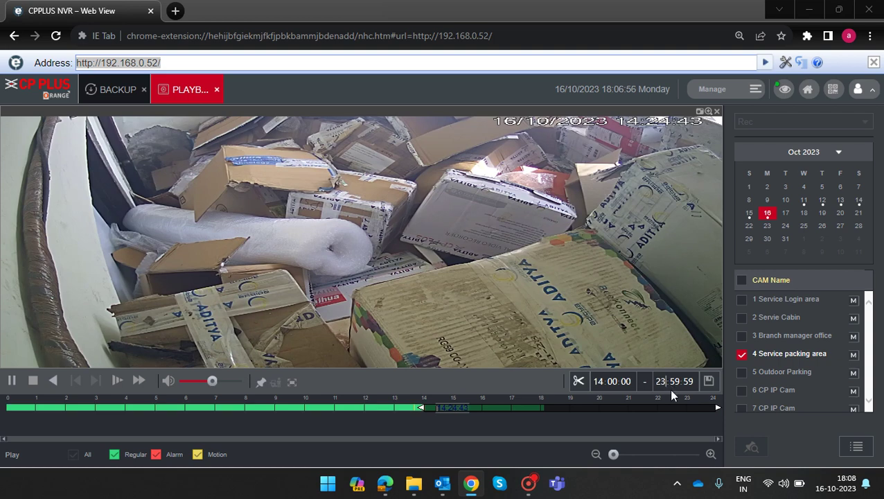
pyautogui.write('14')
pyautogui.press('BackSpace')
pyautogui.press('BackSpace')
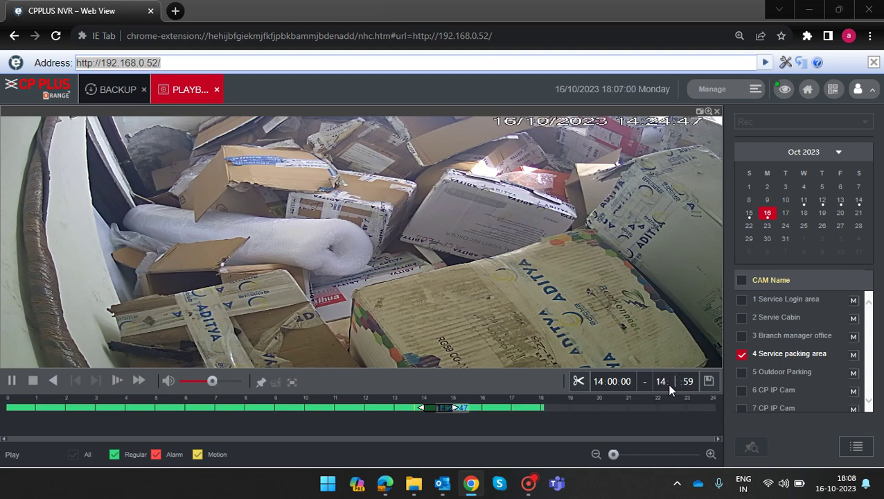
pyautogui.write('04 :')
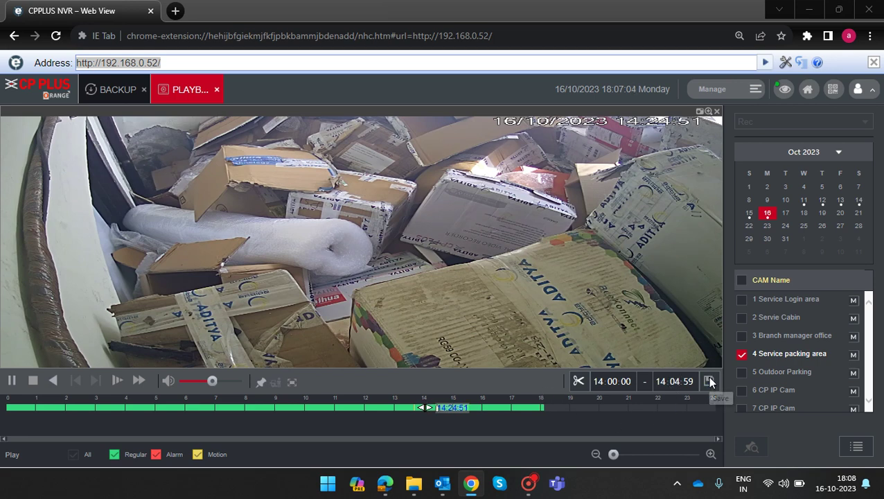
# Save the clip to C:\RecordDownload chosen in Browse for Folder.
pyautogui.click(708, 381)
pyautogui.click(394, 177)
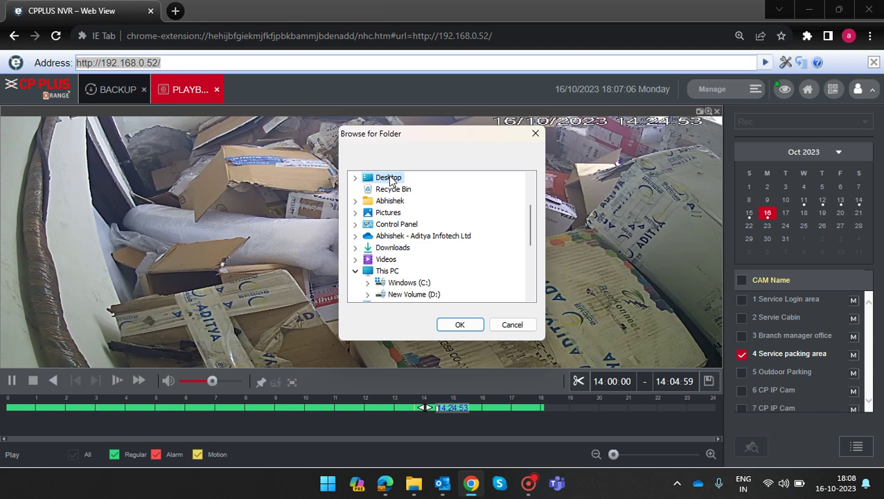
pyautogui.scroll(-1, 432, 234)
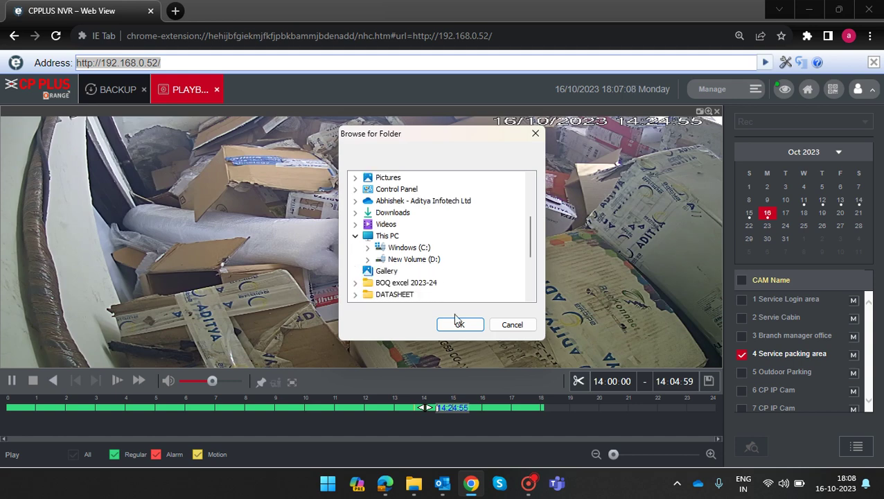
pyautogui.click(368, 248)
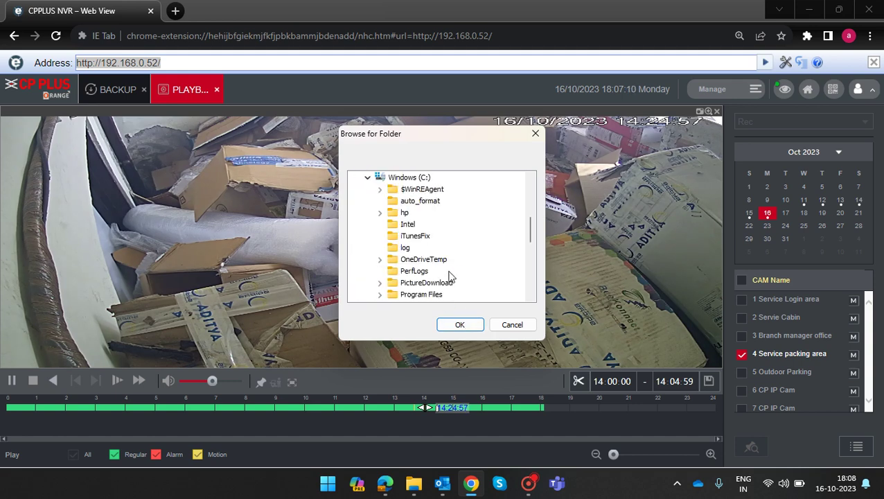
pyautogui.scroll(-1, 454, 275)
pyautogui.scroll(-1, 445, 295)
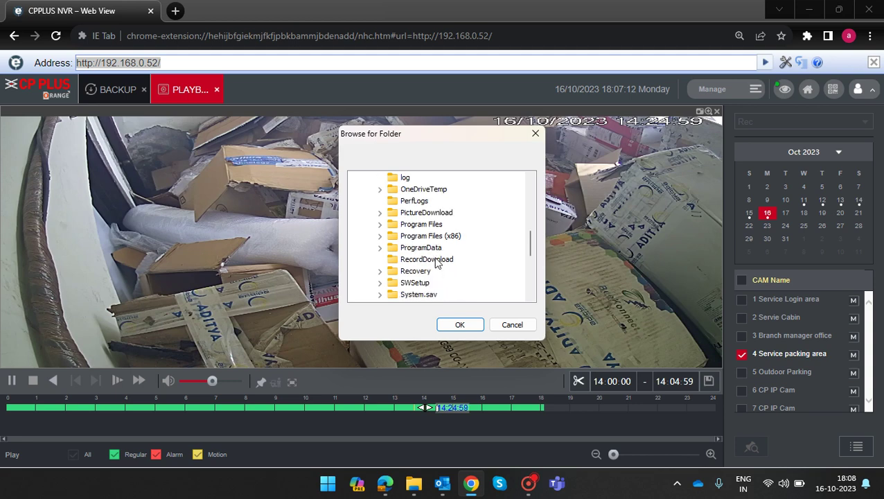
pyautogui.click(438, 260)
pyautogui.click(459, 324)
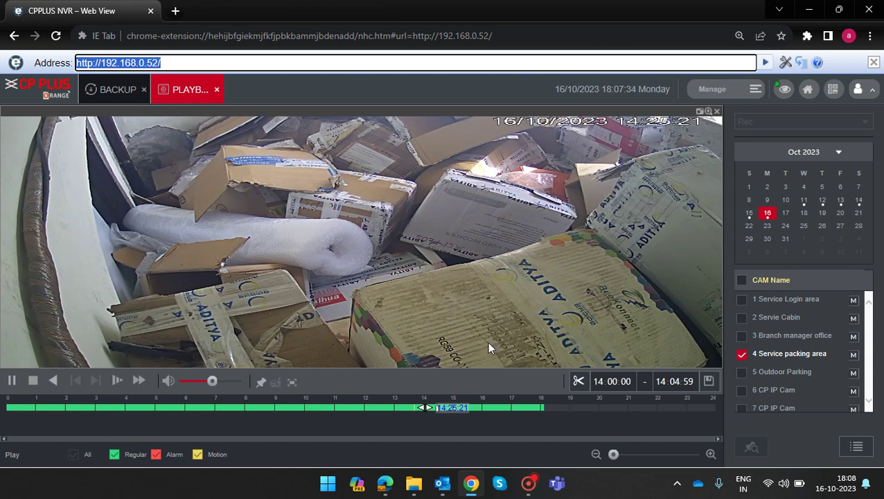
pyautogui.click(410, 487)
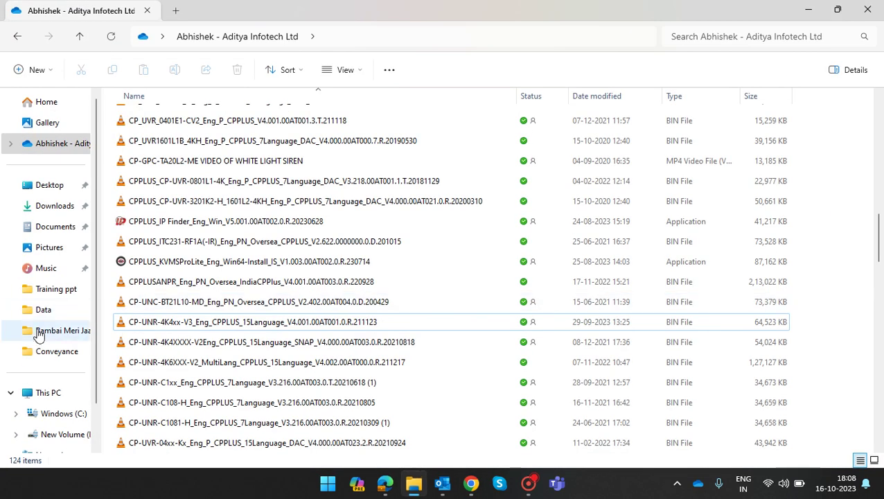
pyautogui.click(50, 413)
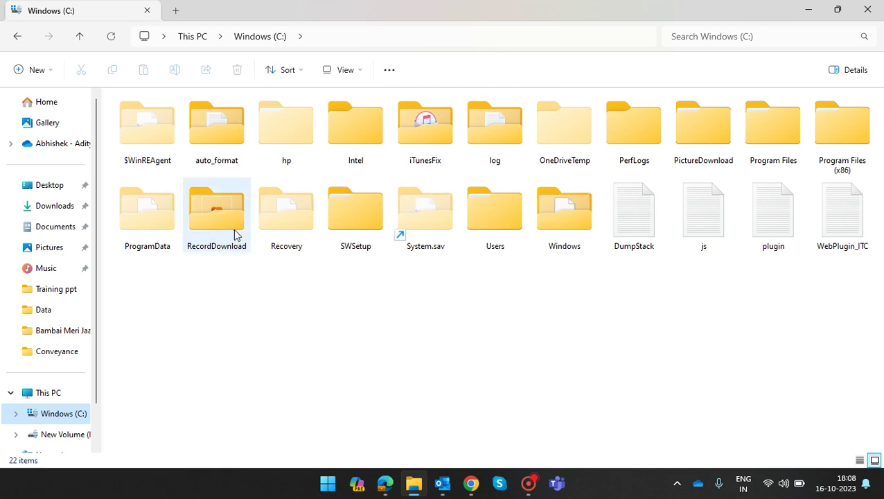
pyautogui.doubleClick(234, 233)
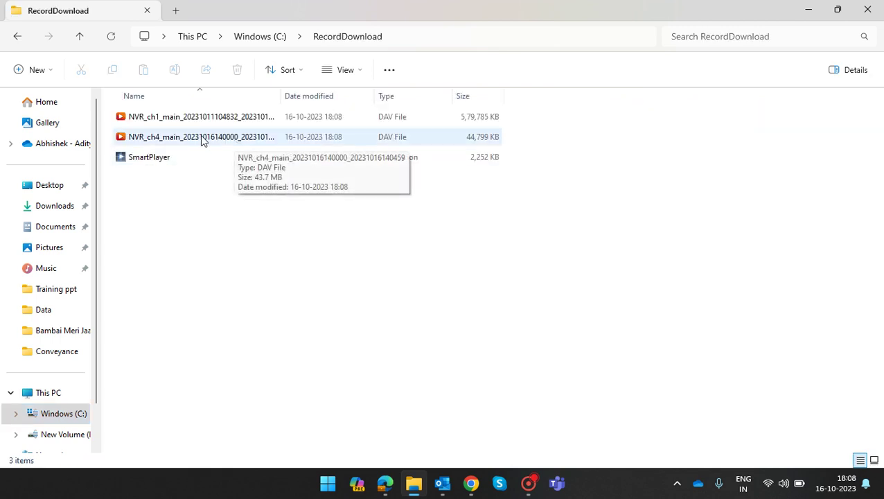
pyautogui.doubleClick(201, 138)
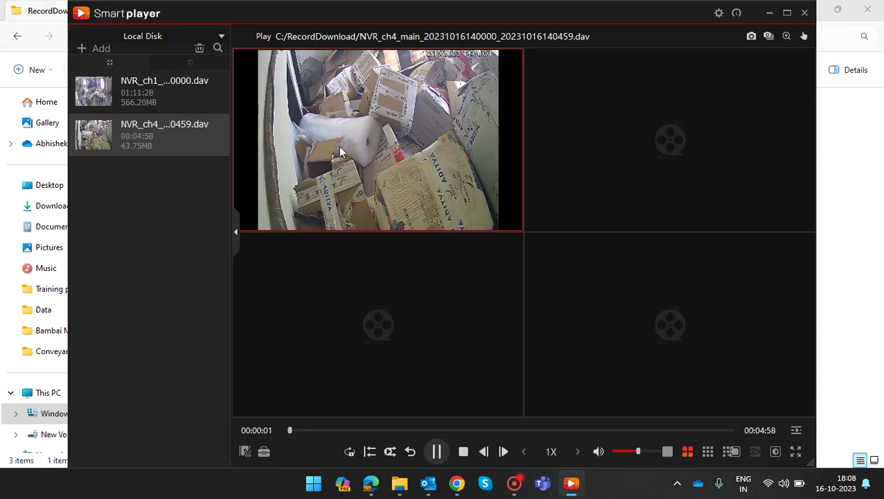
# Enlarge the channel 4 clip, skip ahead past 00:03:26 toward its end, then close Smart Player.
pyautogui.doubleClick(338, 146)
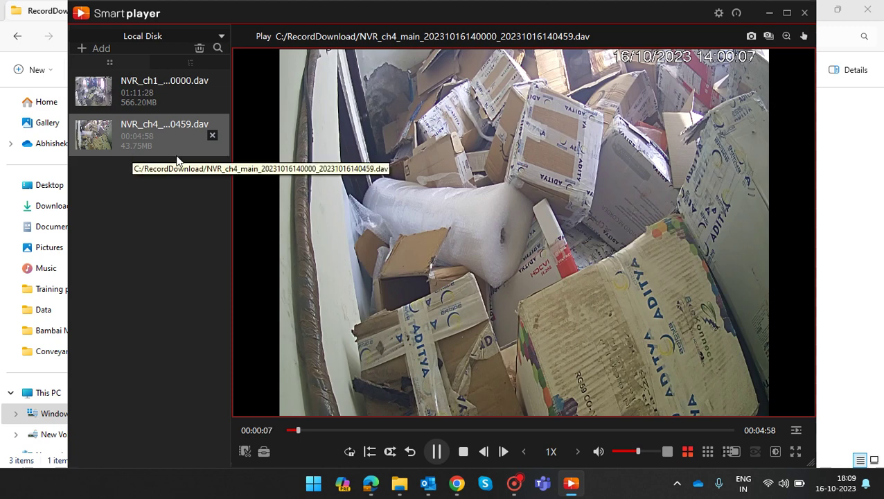
pyautogui.click(531, 430)
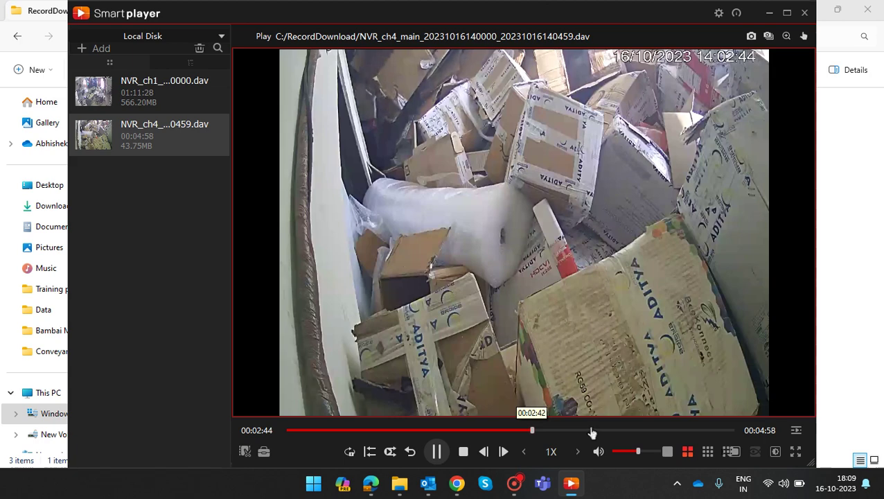
pyautogui.click(597, 430)
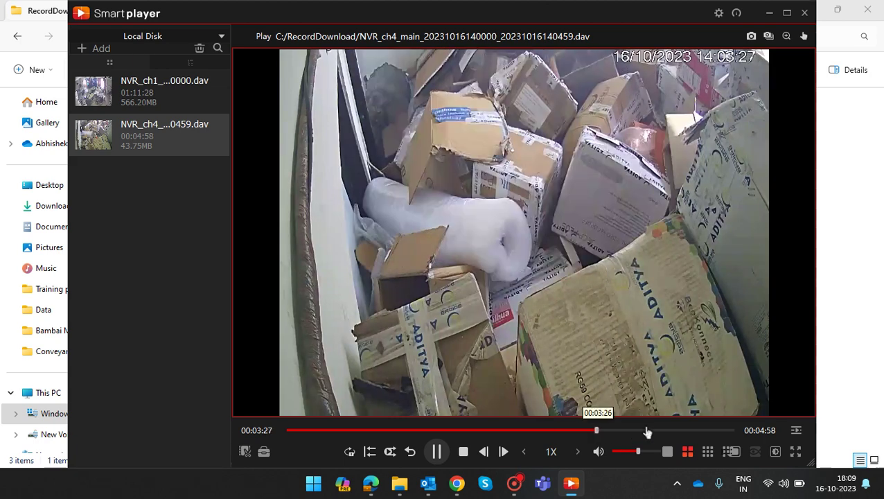
pyautogui.click(646, 430)
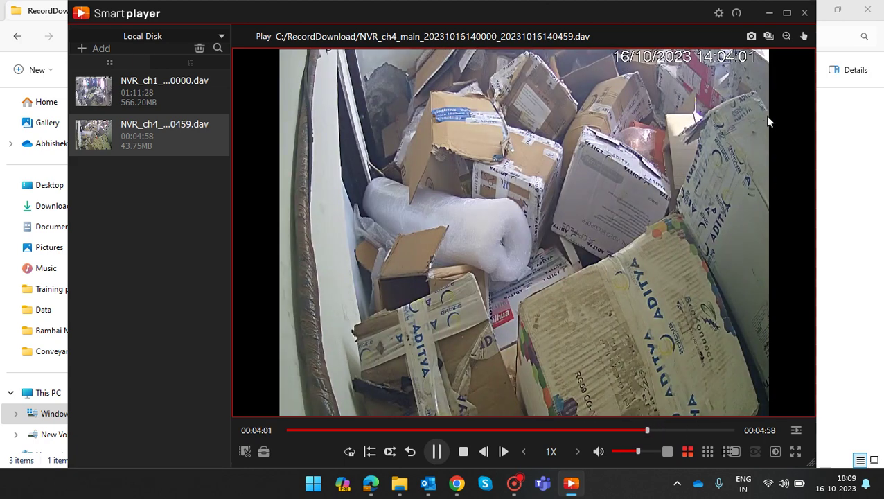
pyautogui.click(805, 13)
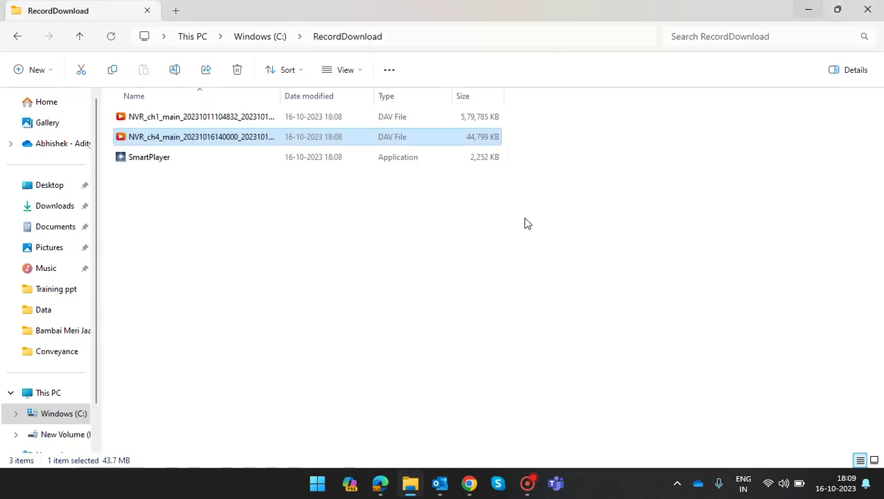
# Bring the NVR web view's camera 4 Playback tab back to the front from the taskbar.
pyautogui.click(471, 483)
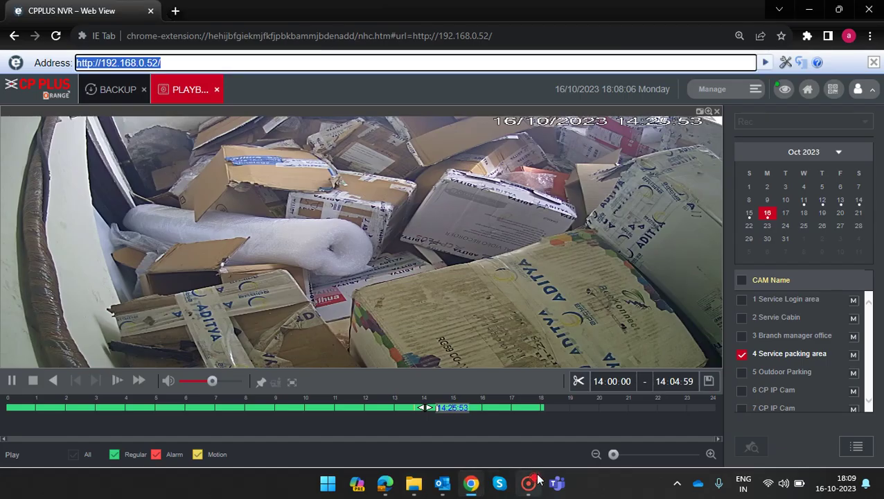
pyautogui.moveTo(534, 492)
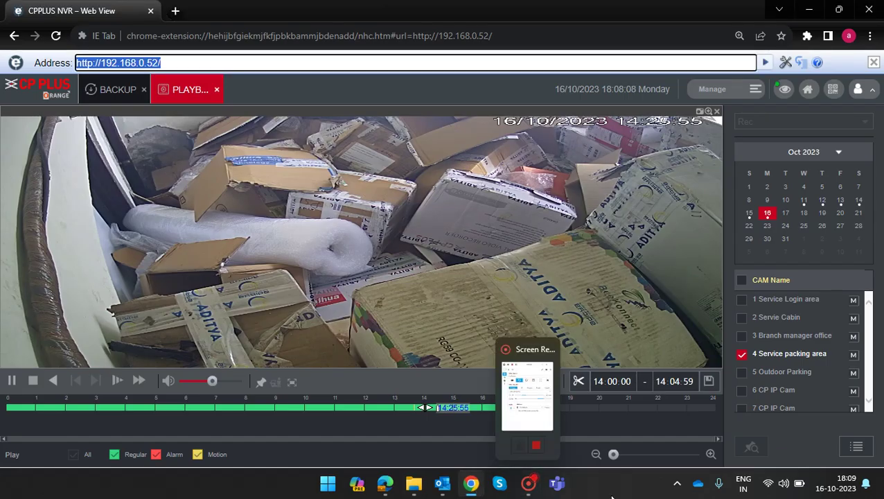
pyautogui.click(528, 483)
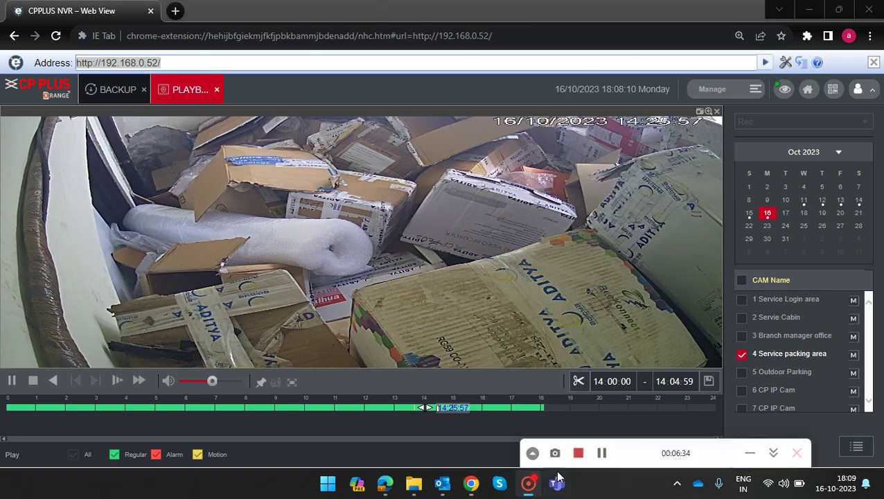